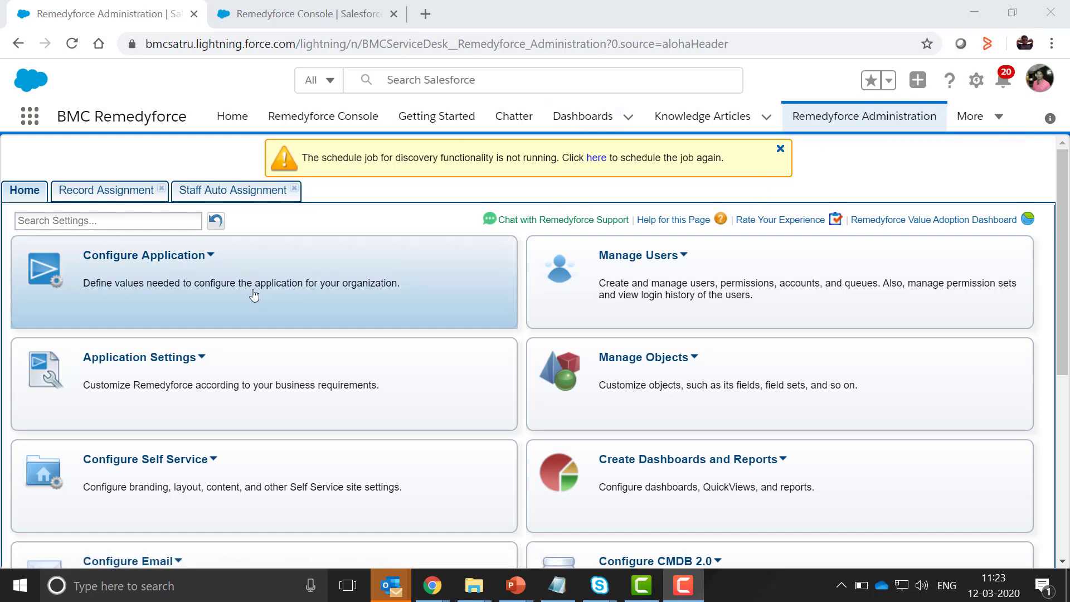
- Go to Record Assignment from the Application Settings list
click(199, 360)
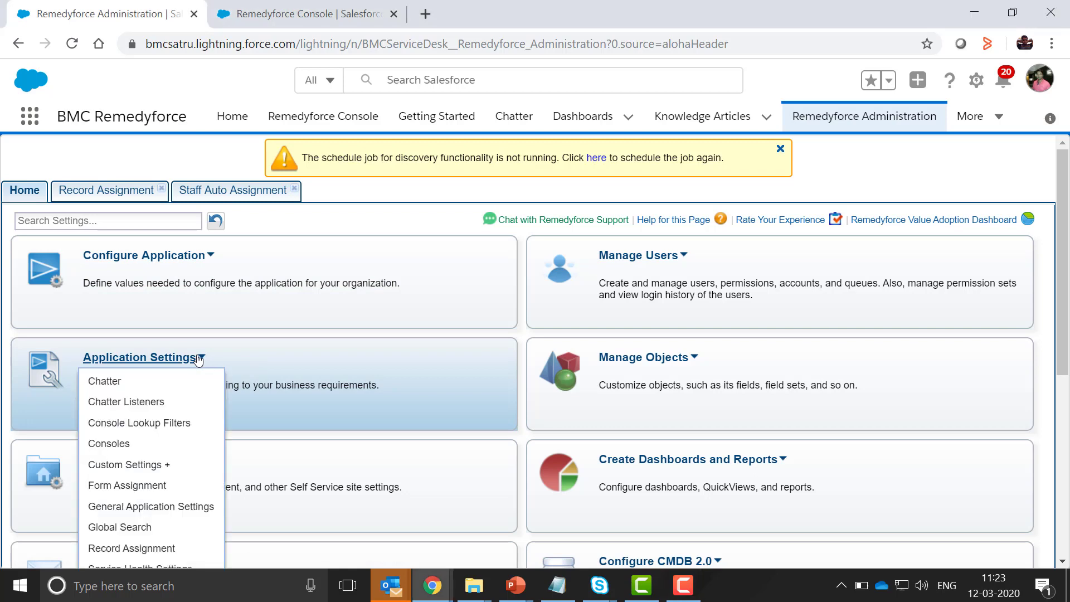
scroll(201, 359, down, 1)
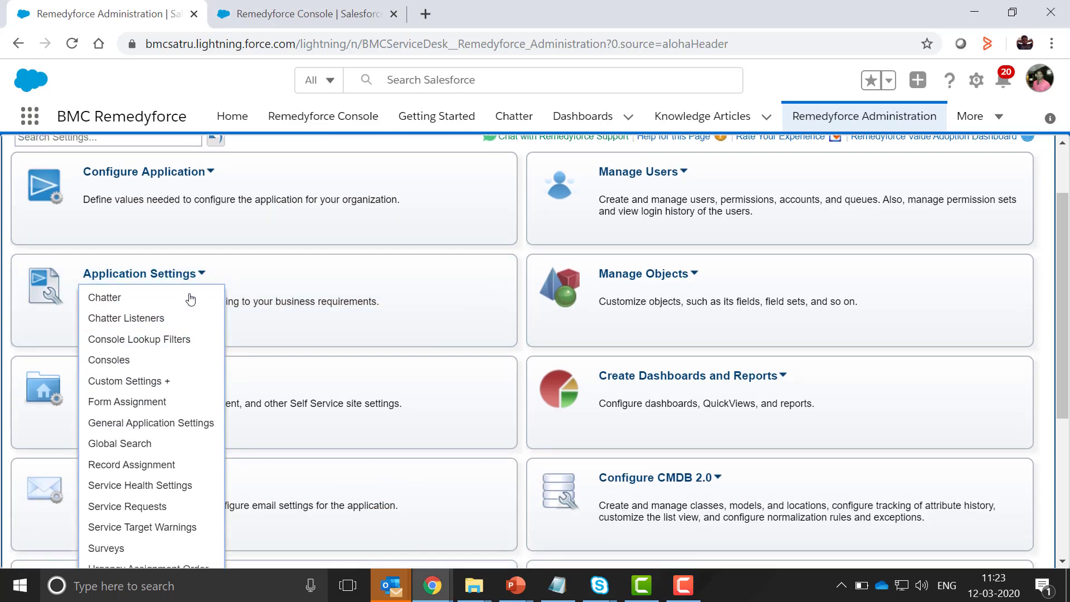
click(145, 465)
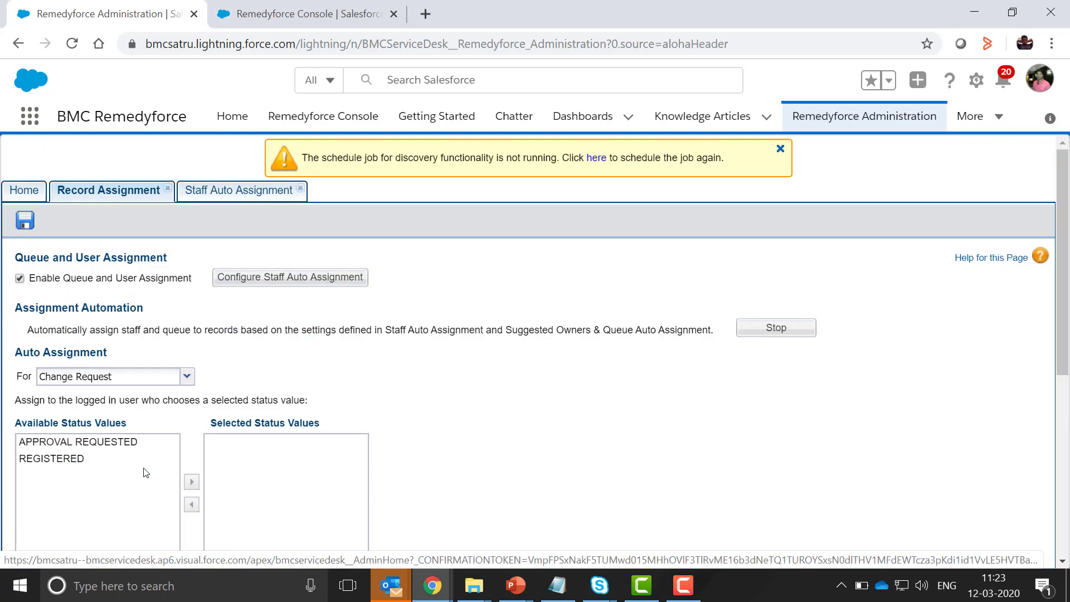
- Open Configure Staff Auto Assignment for the Card Services queue
click(288, 282)
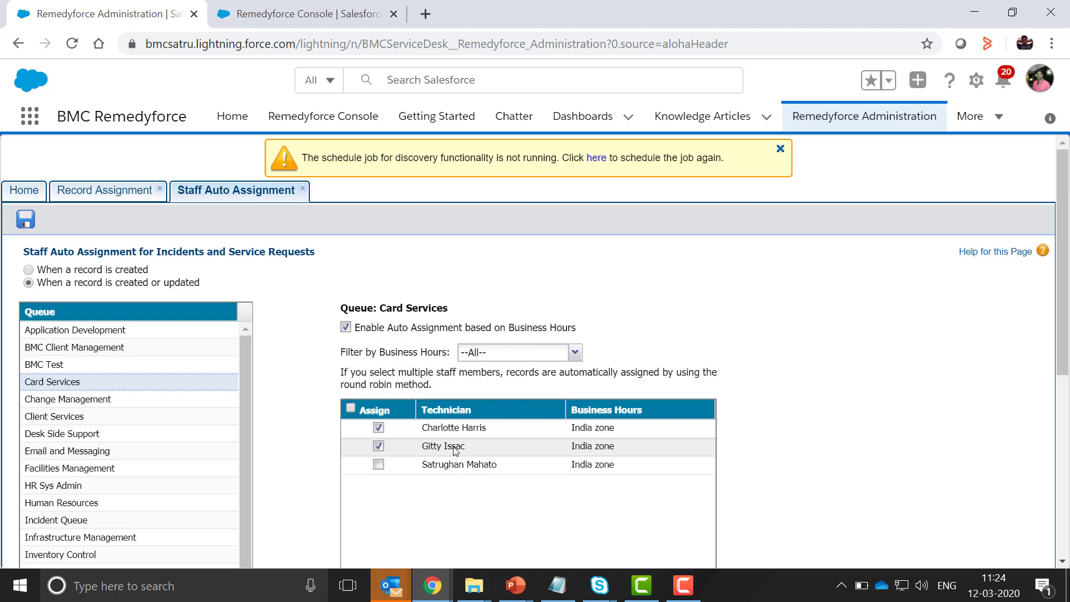
- Trigger Card Services auto-assignment on record creation or update, then save and confirm
click(28, 269)
click(28, 284)
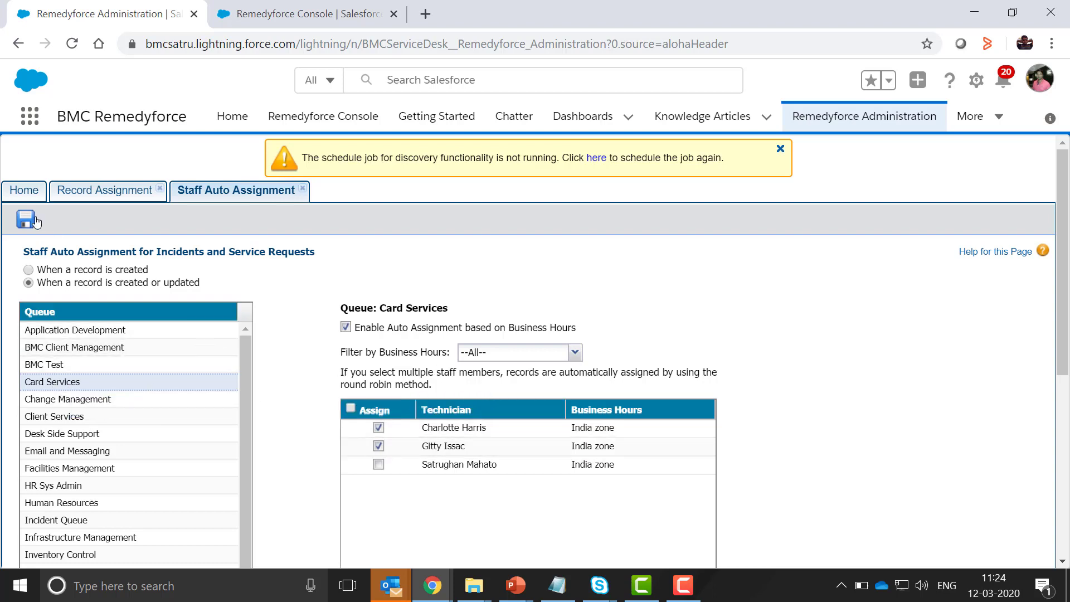
click(25, 219)
click(530, 562)
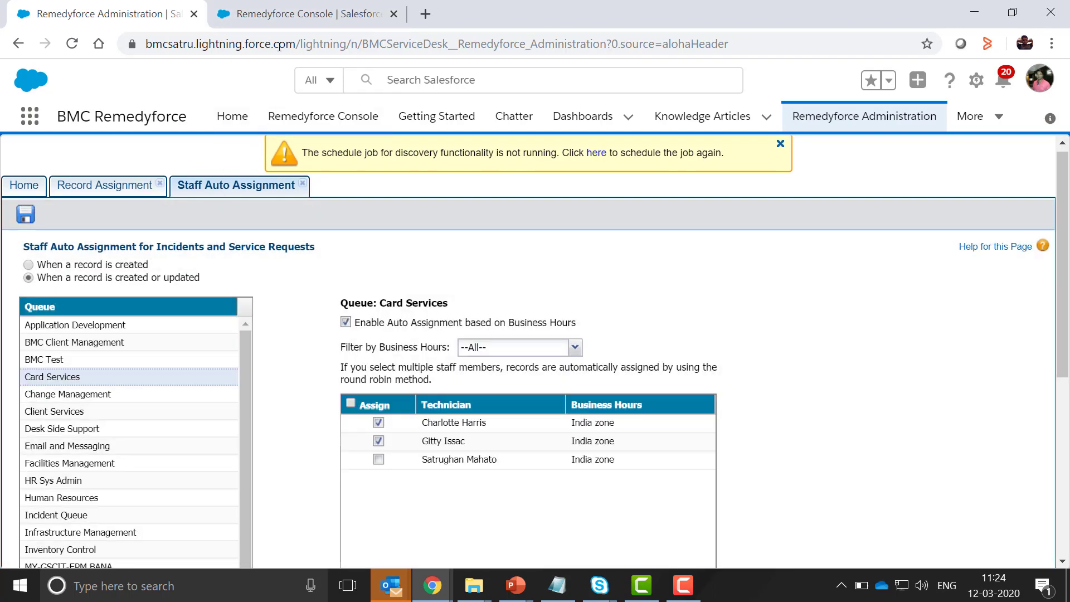
- In the Remedyforce Console, refresh Incidents and open 00000847 to check its technician
click(289, 13)
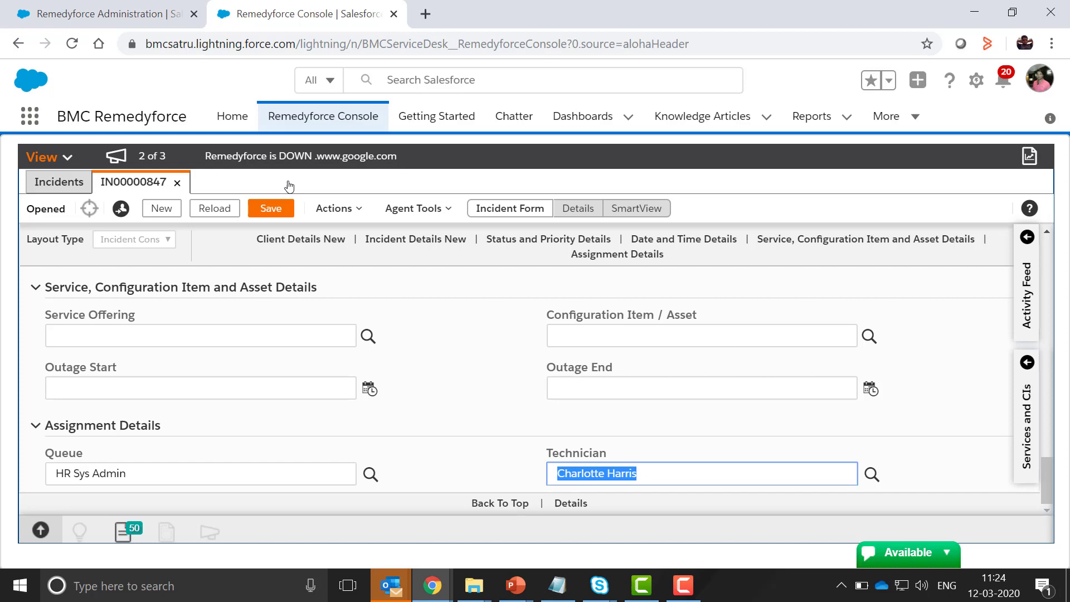
click(55, 182)
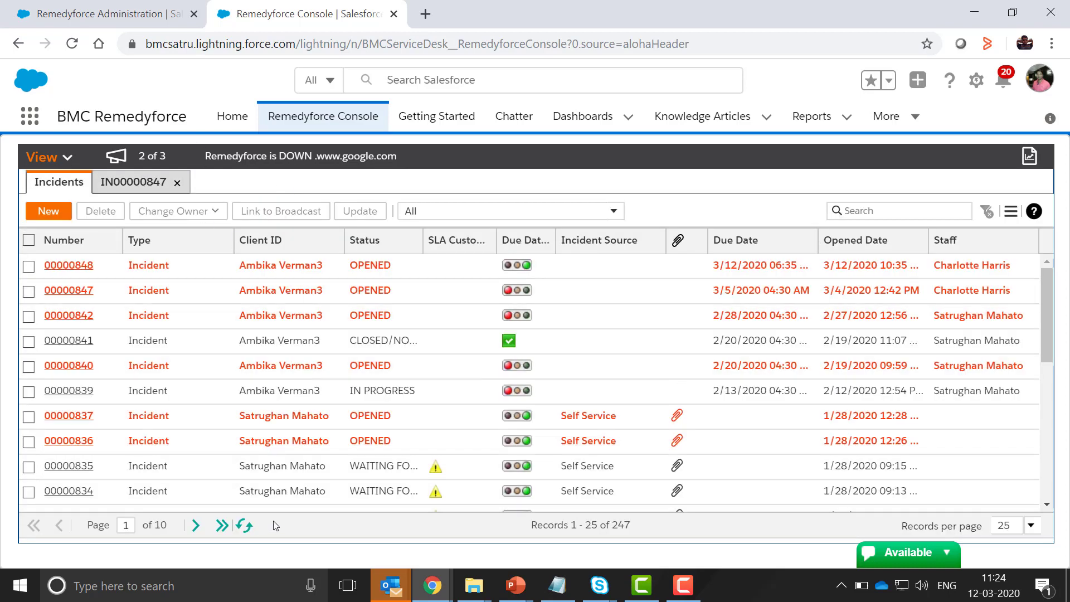
click(243, 525)
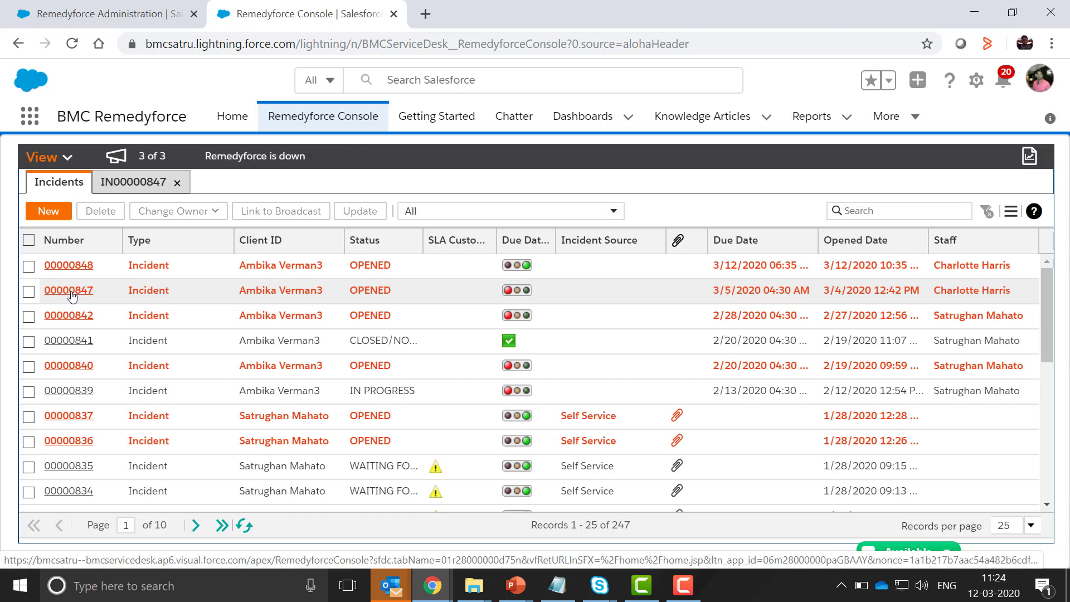
click(71, 296)
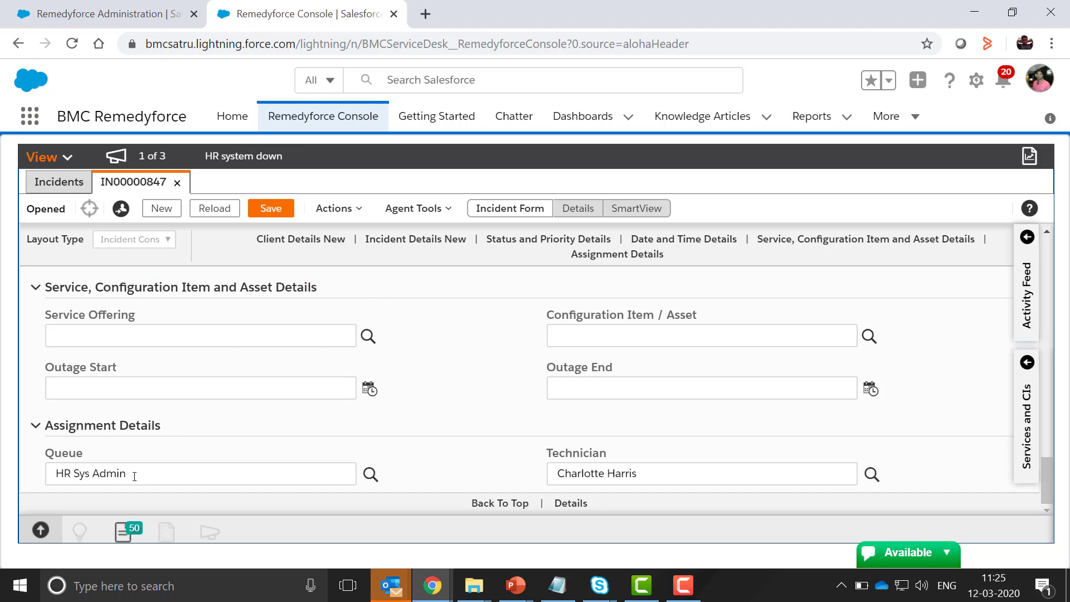
click(651, 473)
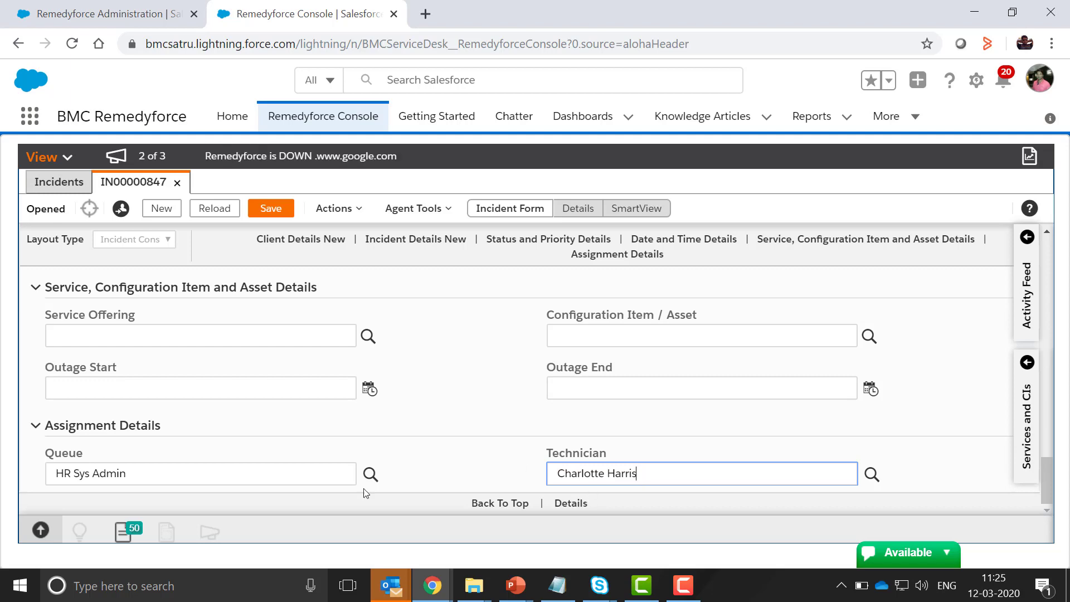
- Set incident 00000847's queue to Card Services and save
click(371, 474)
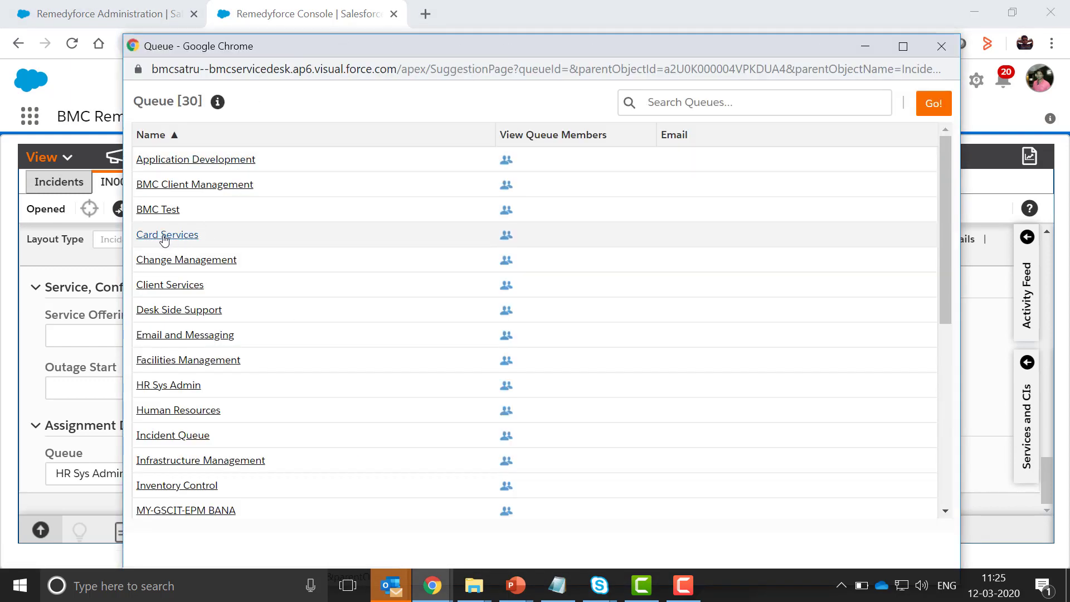
click(164, 237)
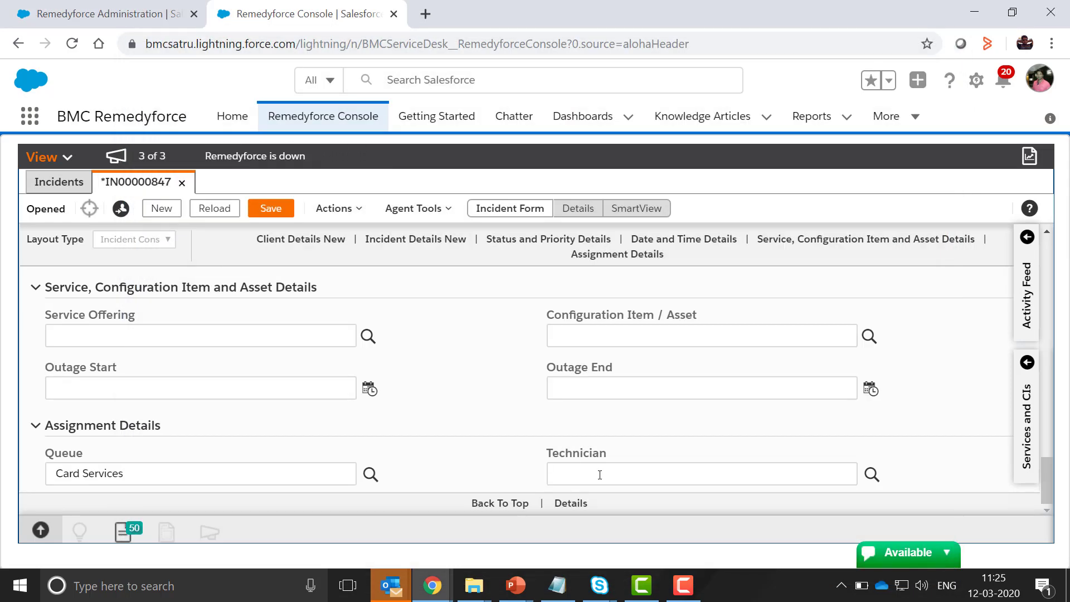
click(270, 209)
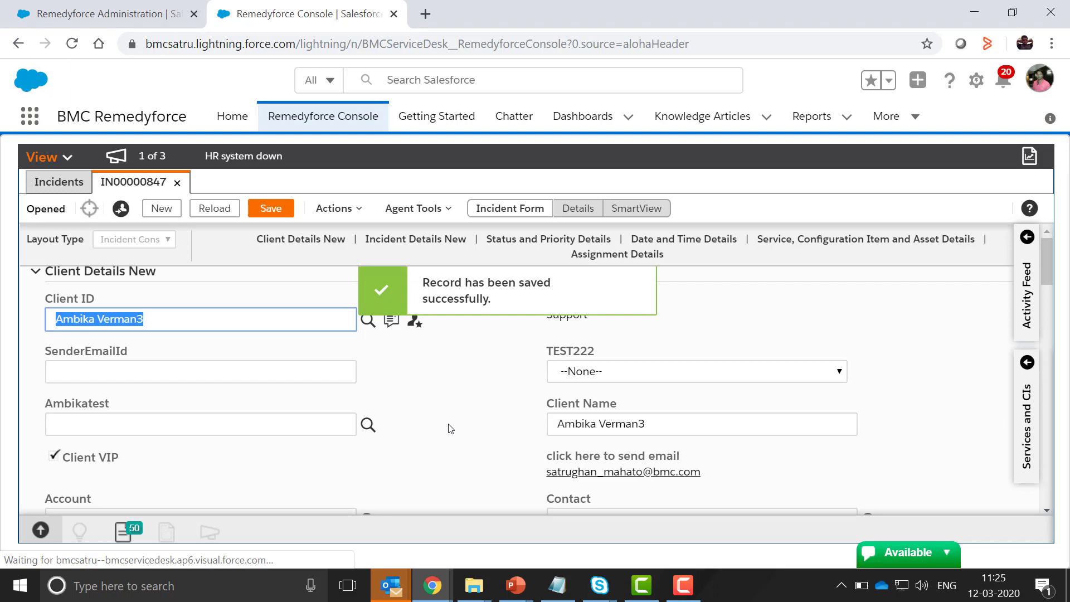
scroll(449, 433, down, 5)
scroll(457, 452, down, 5)
scroll(457, 456, down, 5)
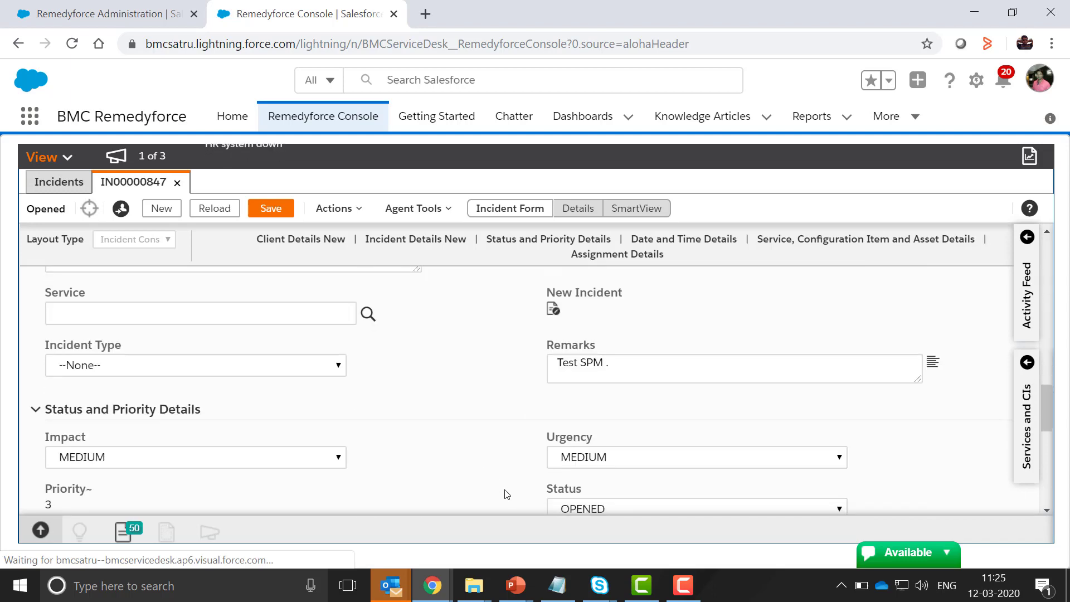
scroll(504, 495, down, 5)
scroll(555, 507, down, 3)
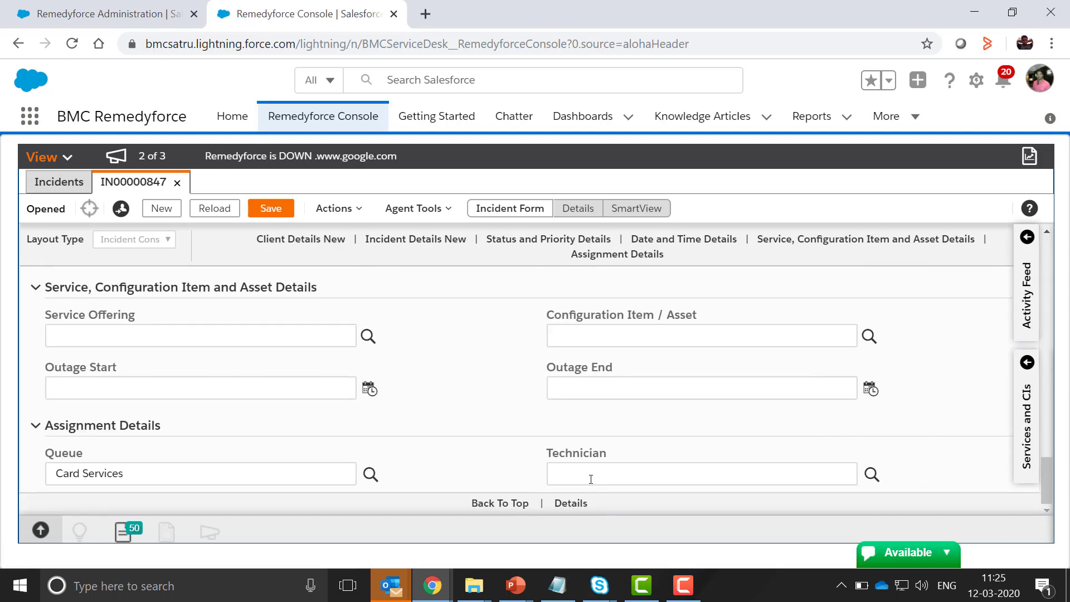
- Refresh the Incidents list, then reopen and reload incident 00000847
click(60, 183)
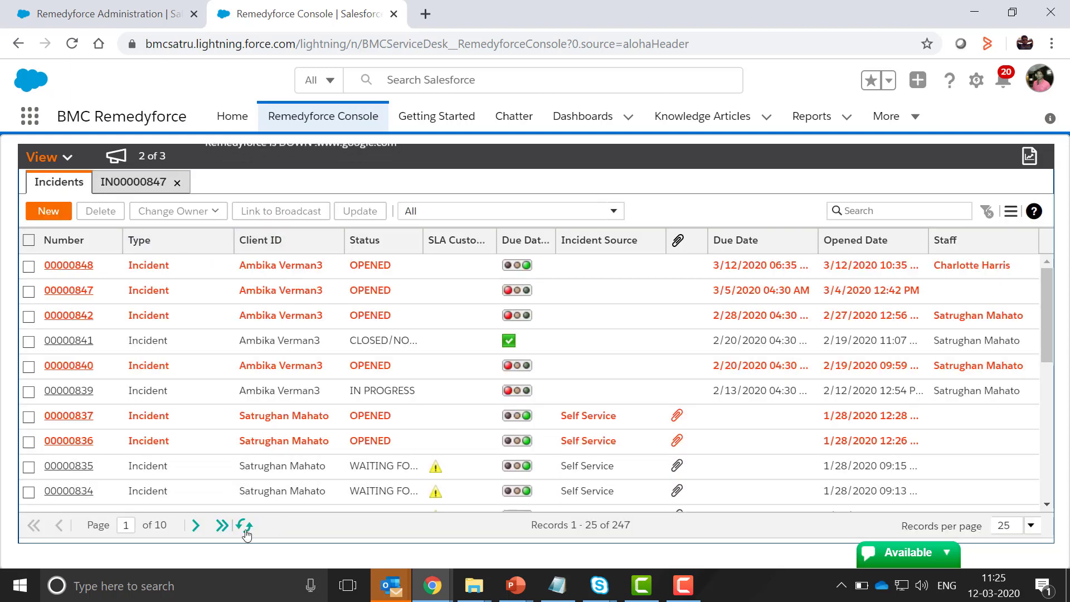
click(244, 525)
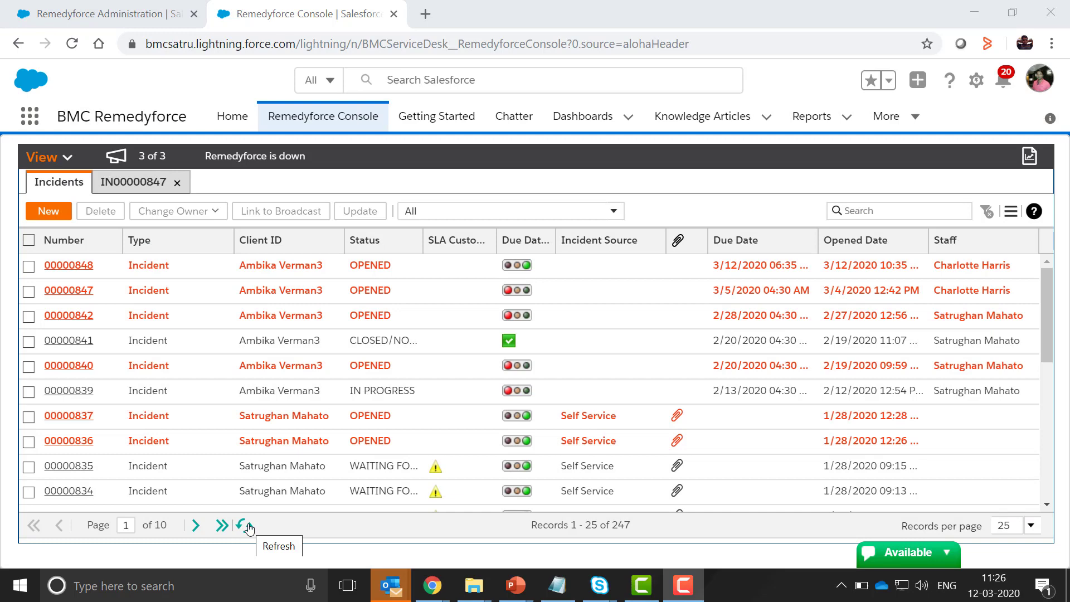
click(145, 185)
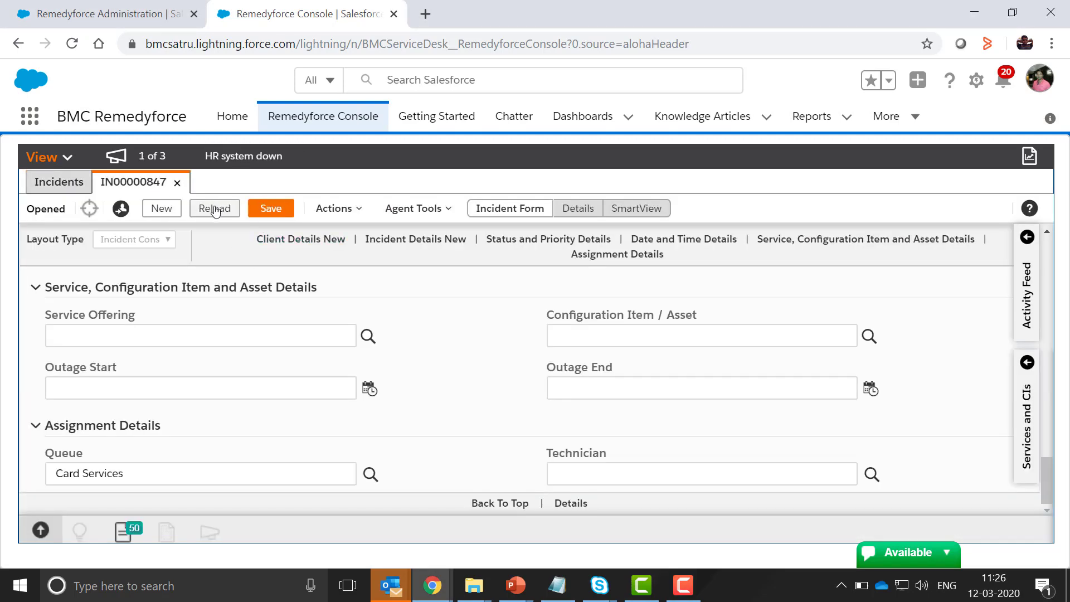
click(215, 208)
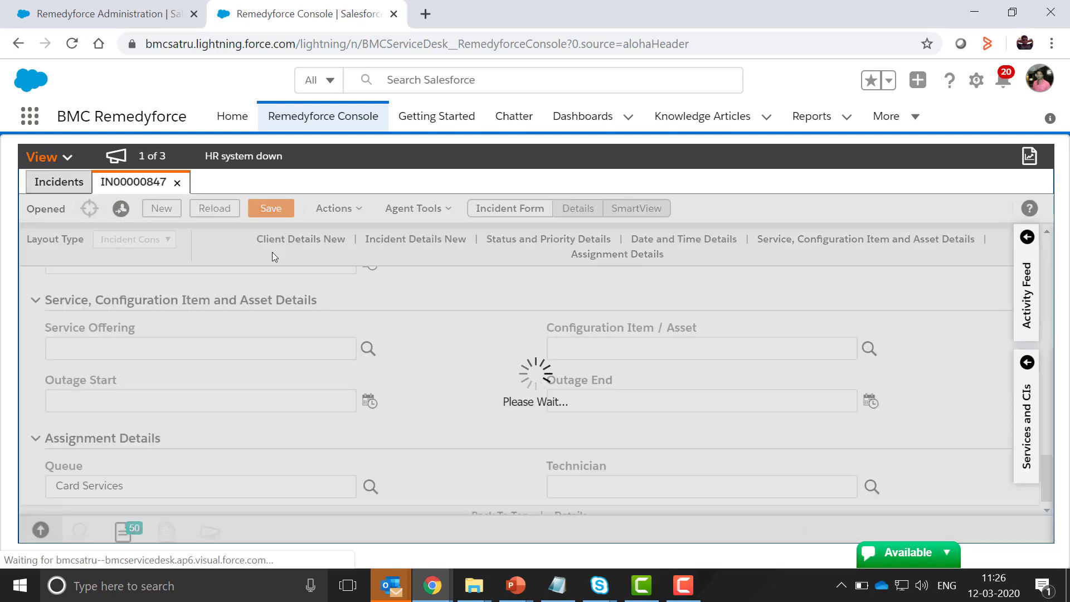
scroll(324, 397, down, 5)
scroll(328, 409, down, 5)
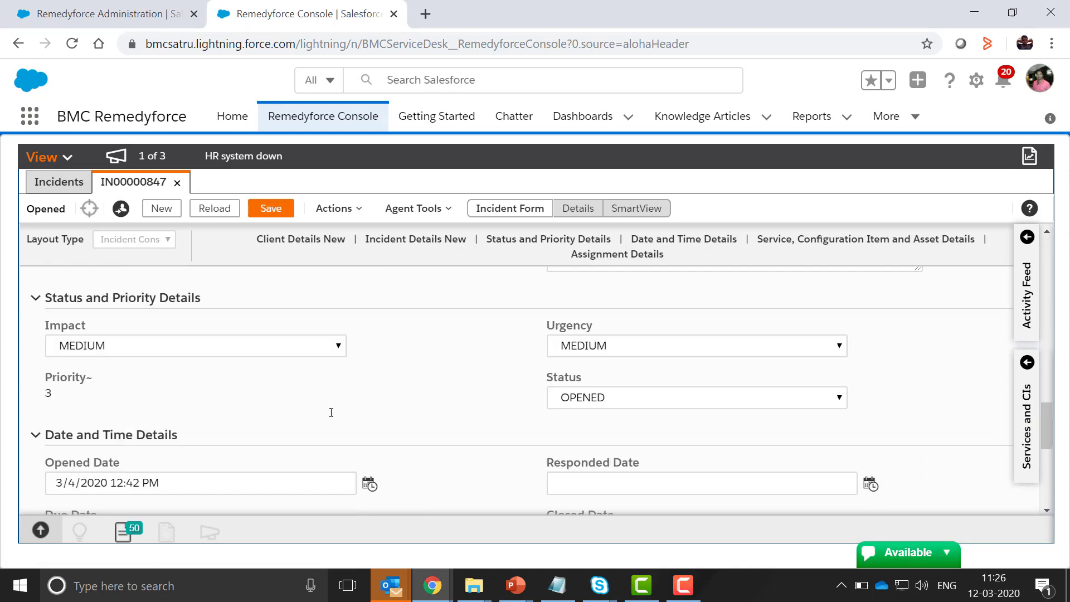
scroll(331, 420, down, 5)
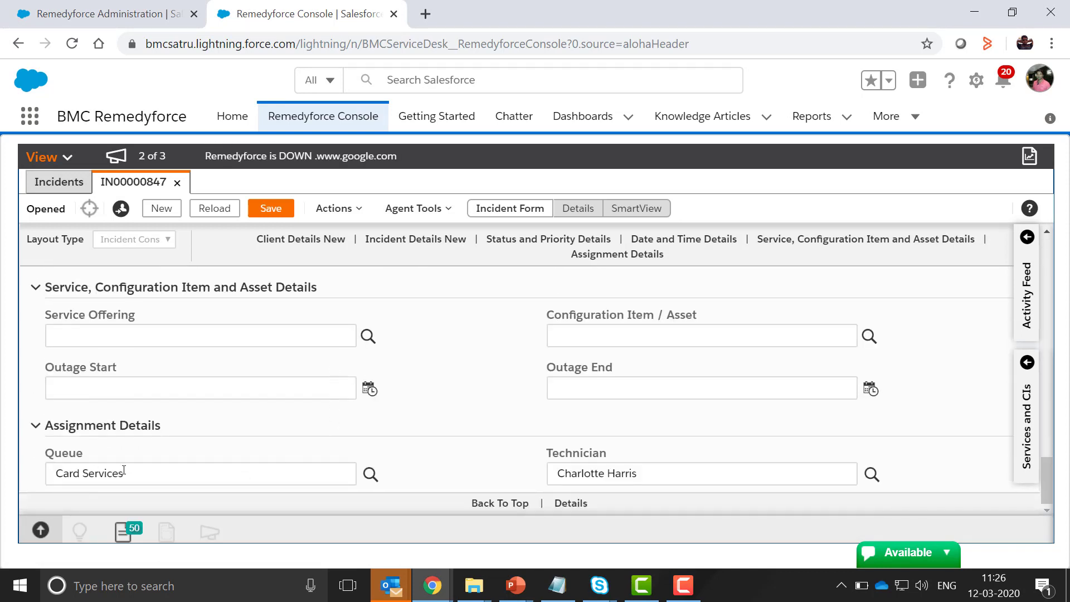
click(643, 473)
click(481, 441)
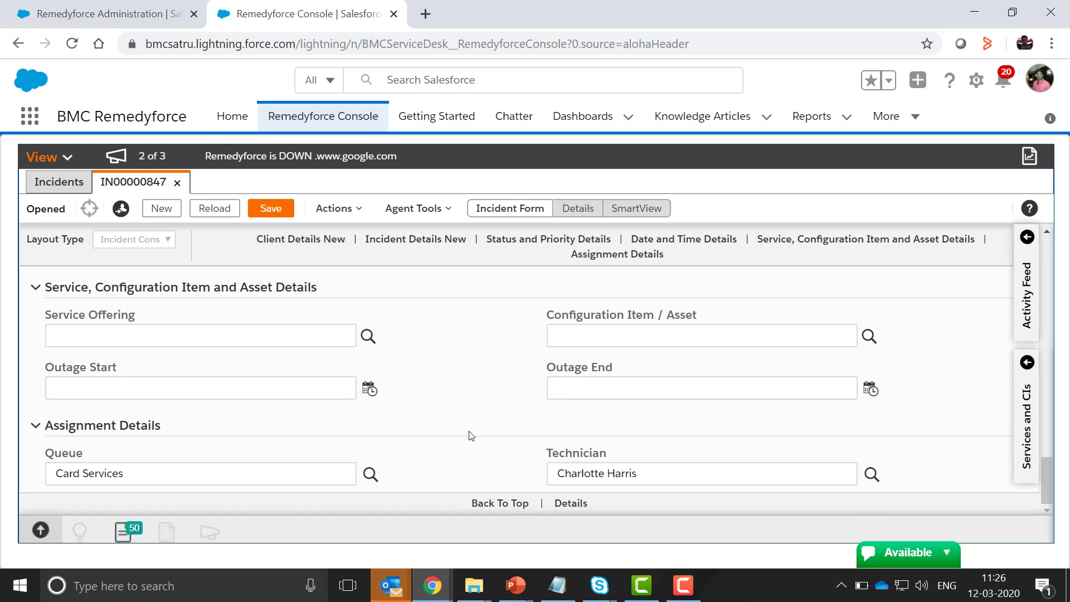